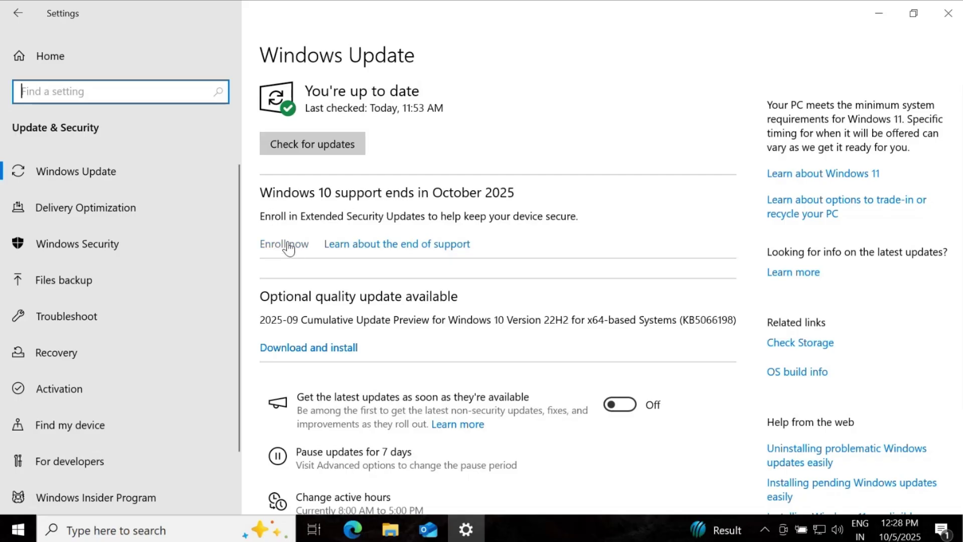
Bring up the Edge ESU page and highlight the Consumer Extended Security Updates heading.
click(353, 532)
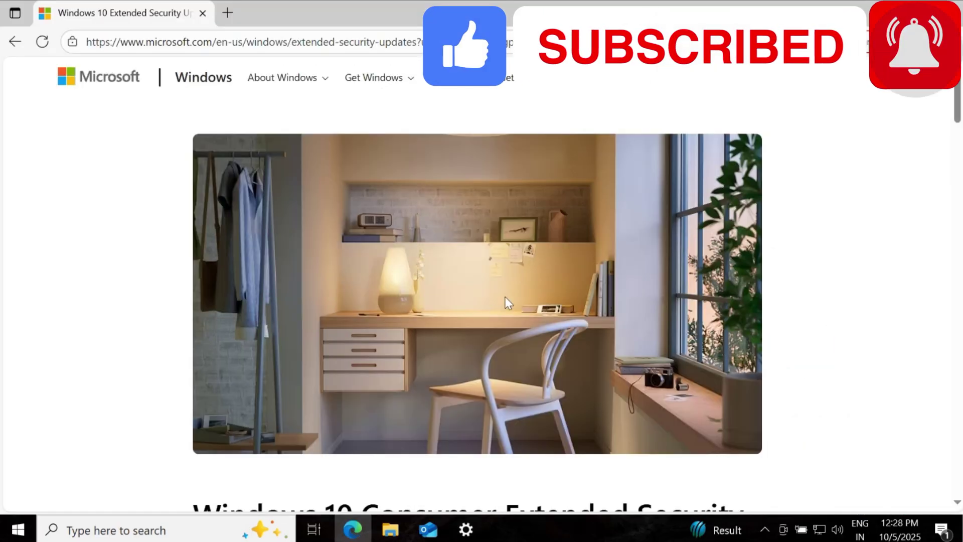
scroll(504, 296, down, 4)
scroll(505, 296, down, 3)
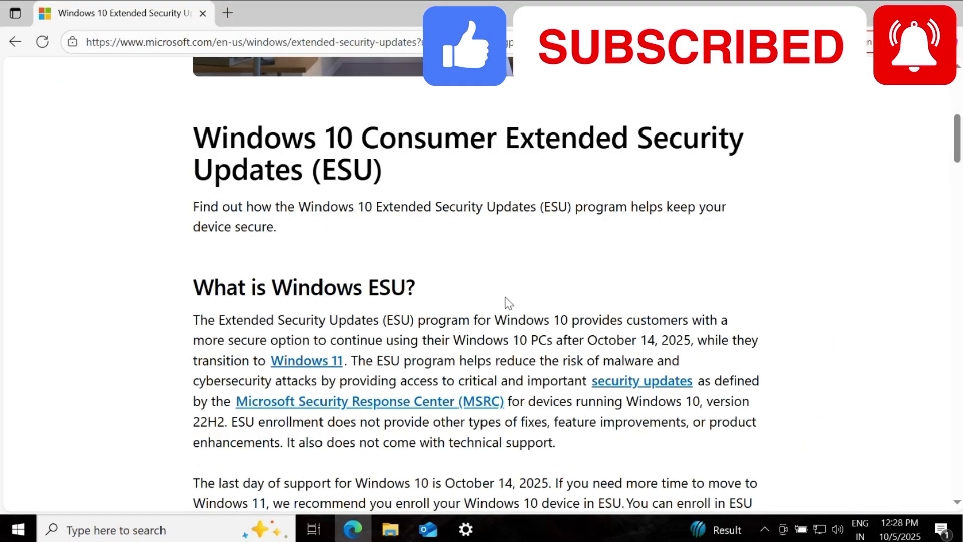
drag(194, 137, 762, 141)
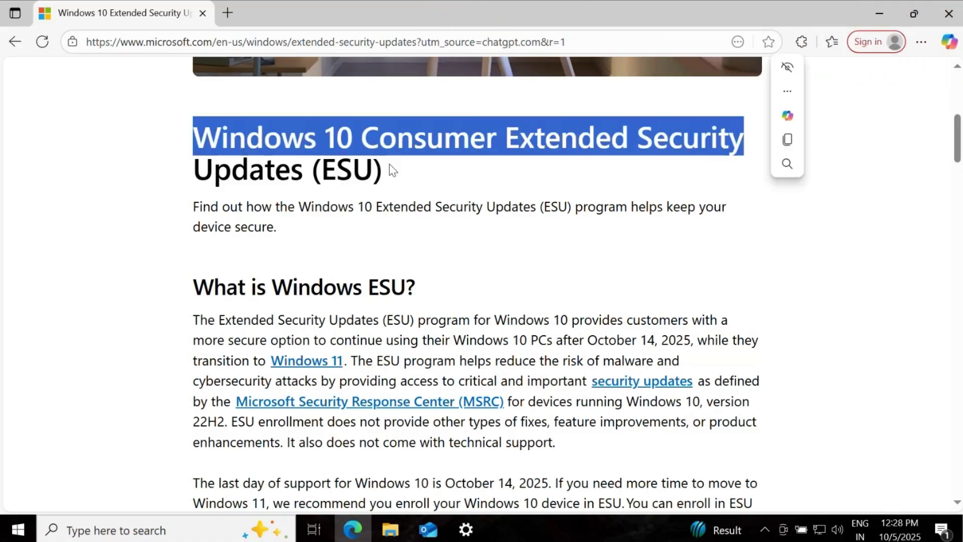
scroll(278, 183, down, 3)
scroll(275, 300, down, 4)
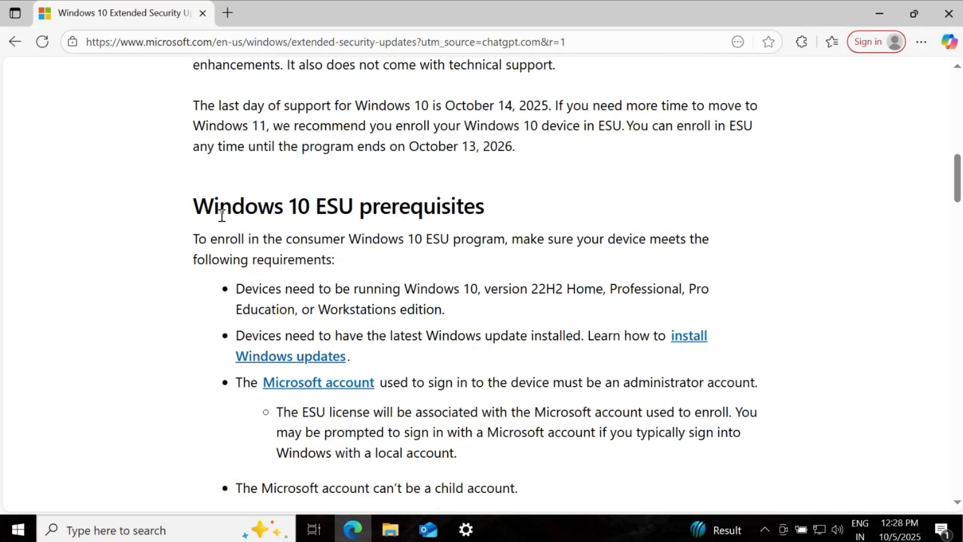
Highlight the ESU prerequisites: supported Windows 10 editions and latest updates installed.
drag(200, 207, 478, 208)
drag(236, 293, 686, 294)
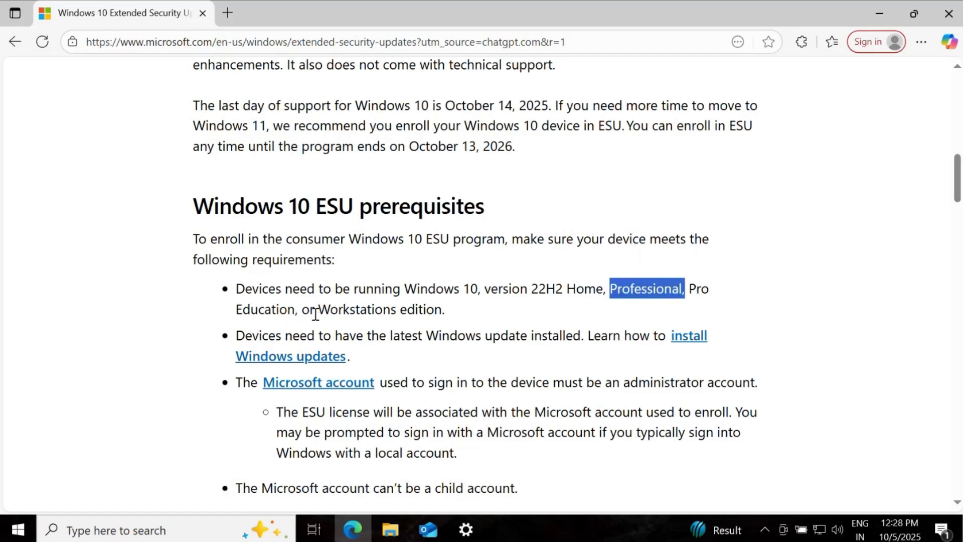
drag(315, 311, 473, 316)
scroll(444, 288, down, 1)
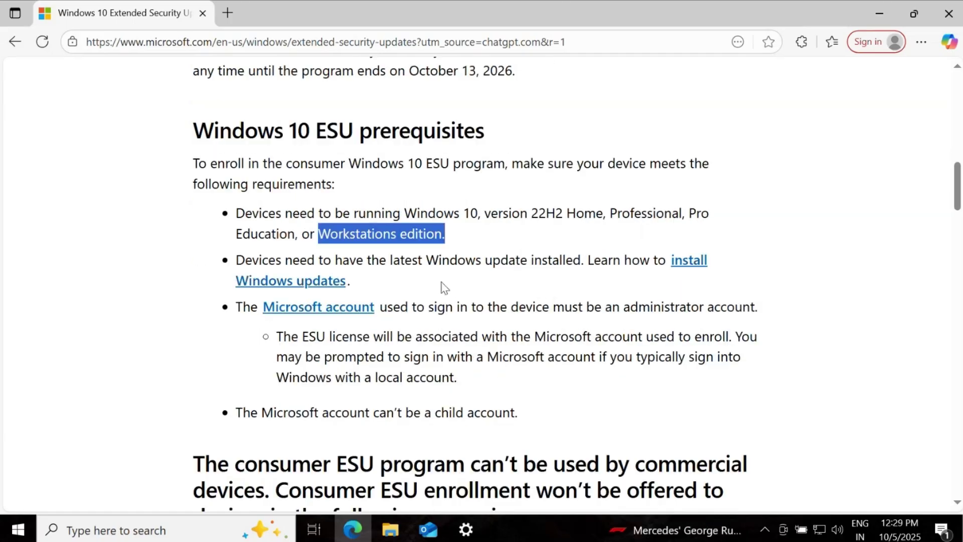
drag(235, 260, 578, 265)
Highlight the Microsoft account sign-in requirement and that the ESU license ties to that account.
click(577, 265)
scroll(288, 176, down, 3)
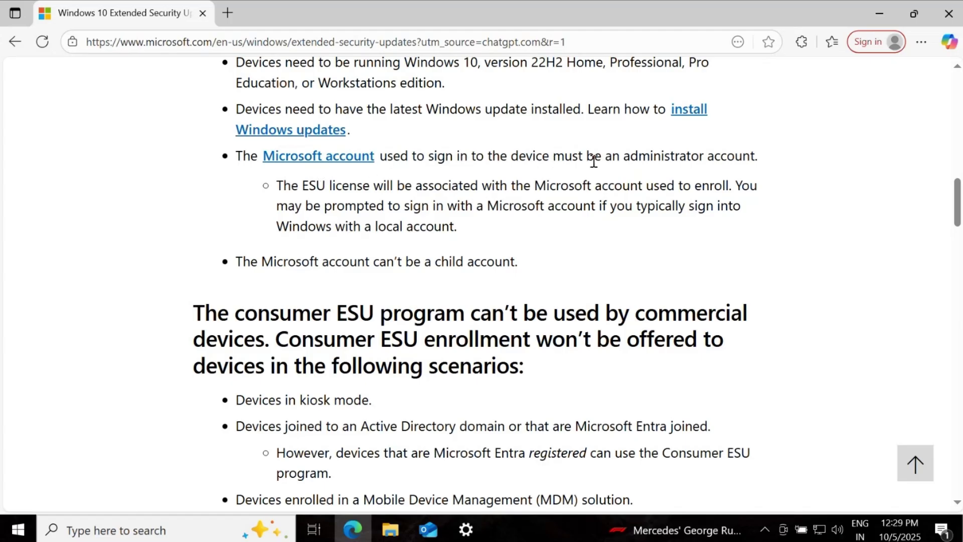
drag(235, 156, 472, 159)
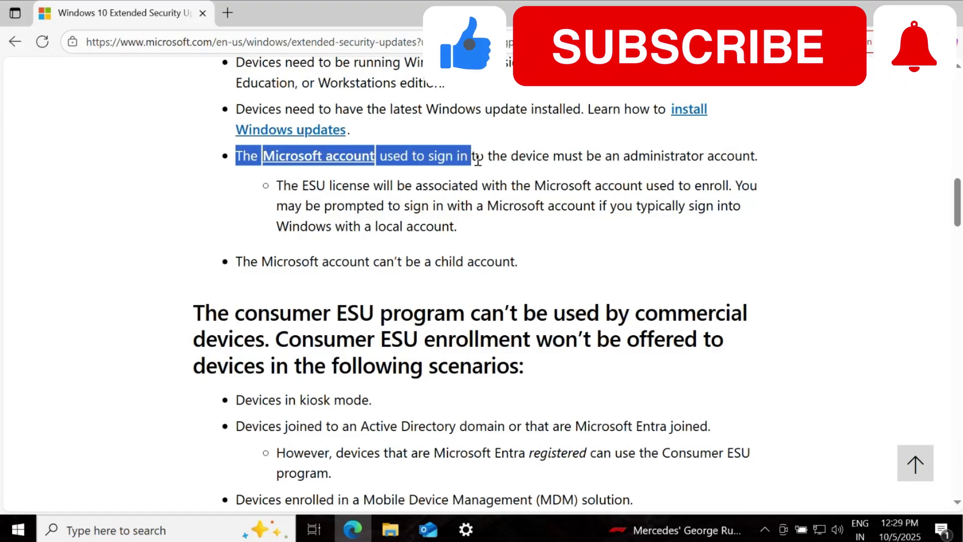
click(405, 204)
drag(303, 186, 637, 185)
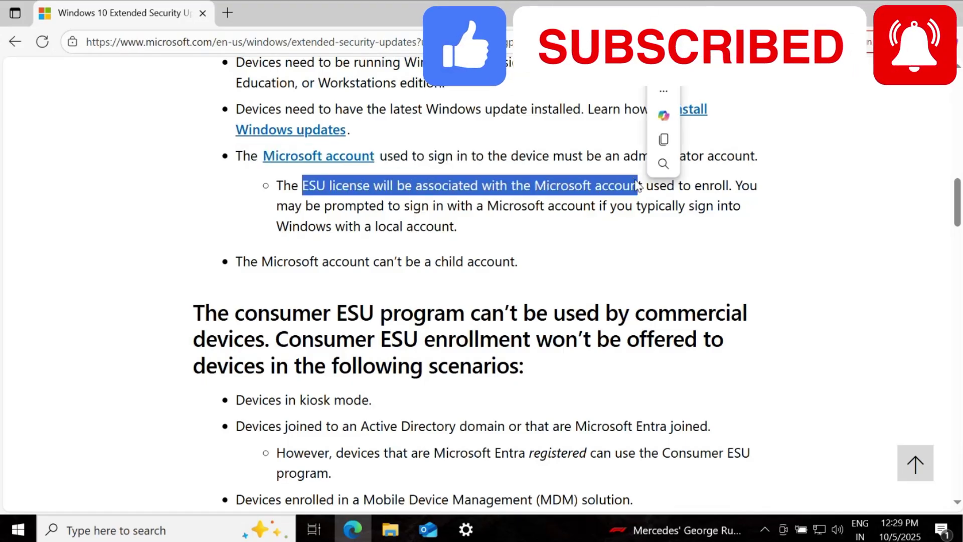
click(752, 217)
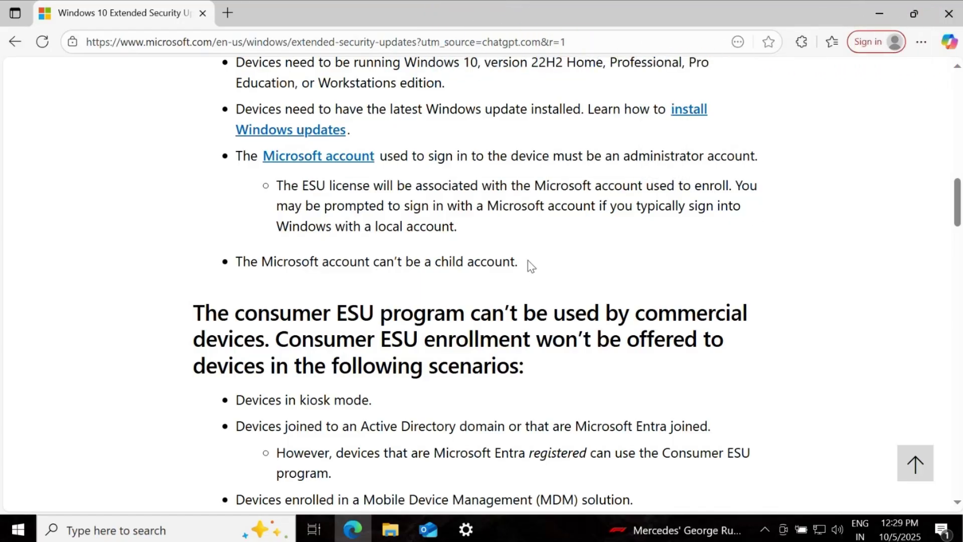
drag(529, 264, 235, 262)
click(633, 227)
scroll(632, 226, up, 1)
scroll(632, 226, down, 3)
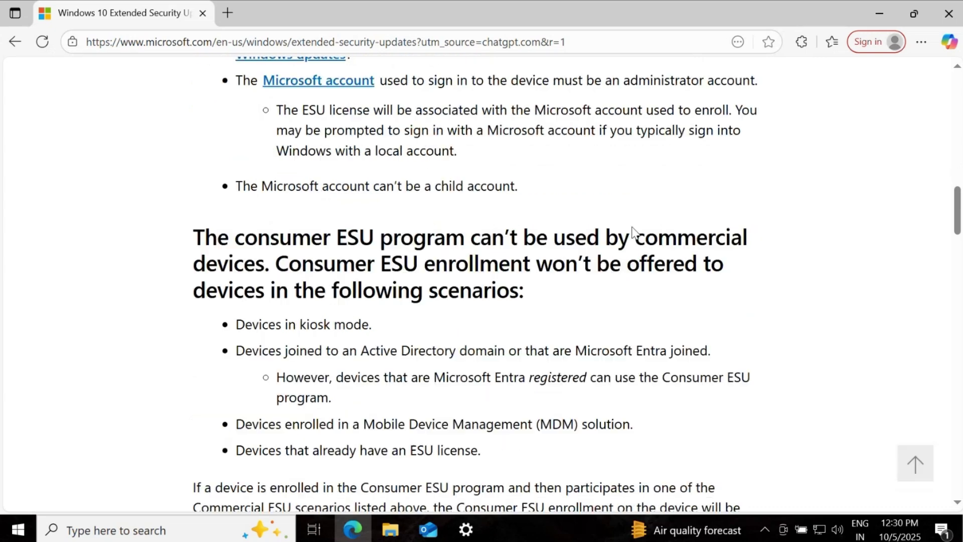
drag(242, 166, 743, 162)
drag(265, 190, 190, 195)
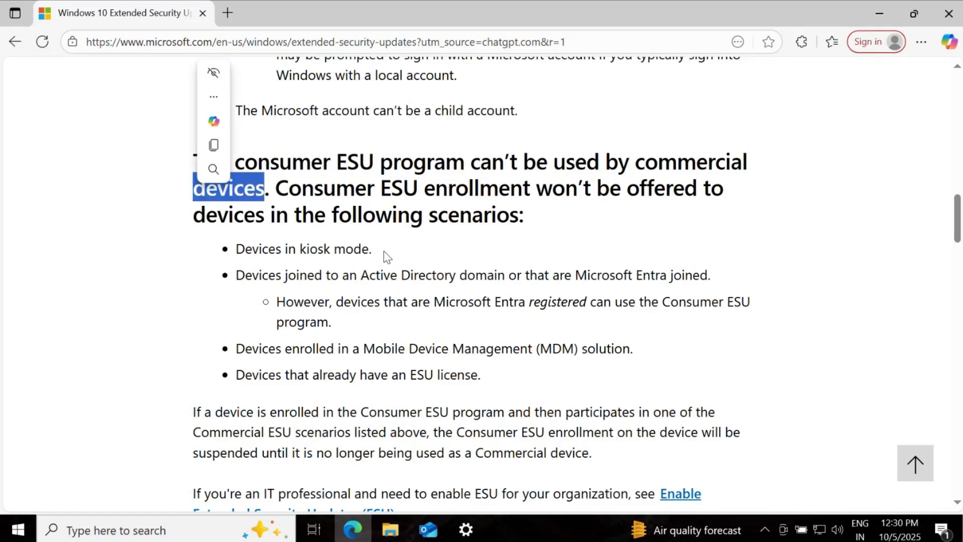
scroll(312, 193, down, 1)
drag(298, 173, 507, 201)
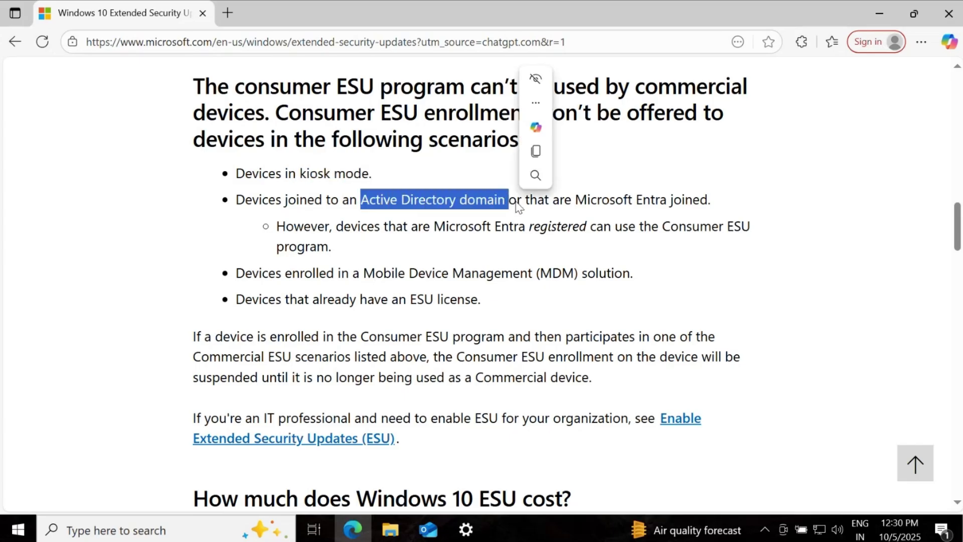
drag(572, 200, 714, 203)
click(715, 202)
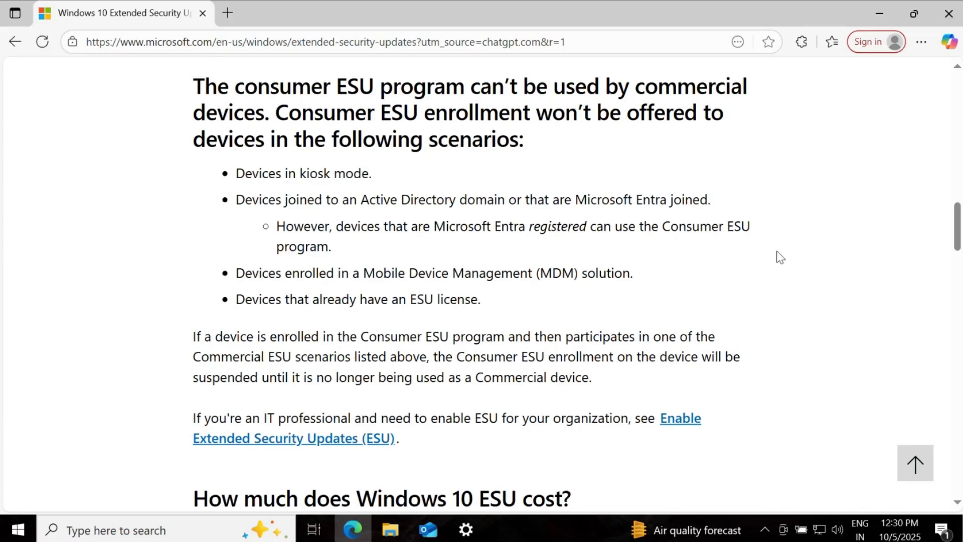
drag(434, 227, 581, 229)
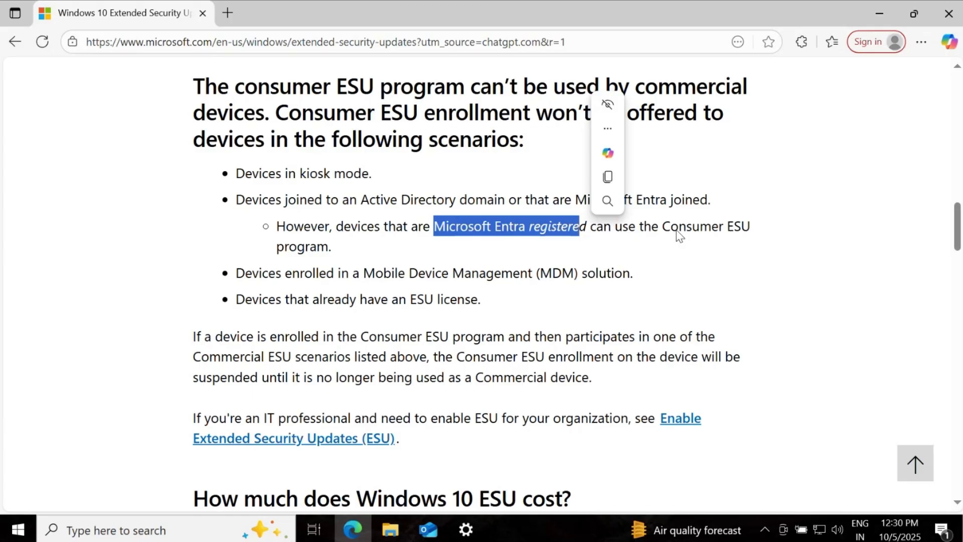
drag(663, 227, 750, 228)
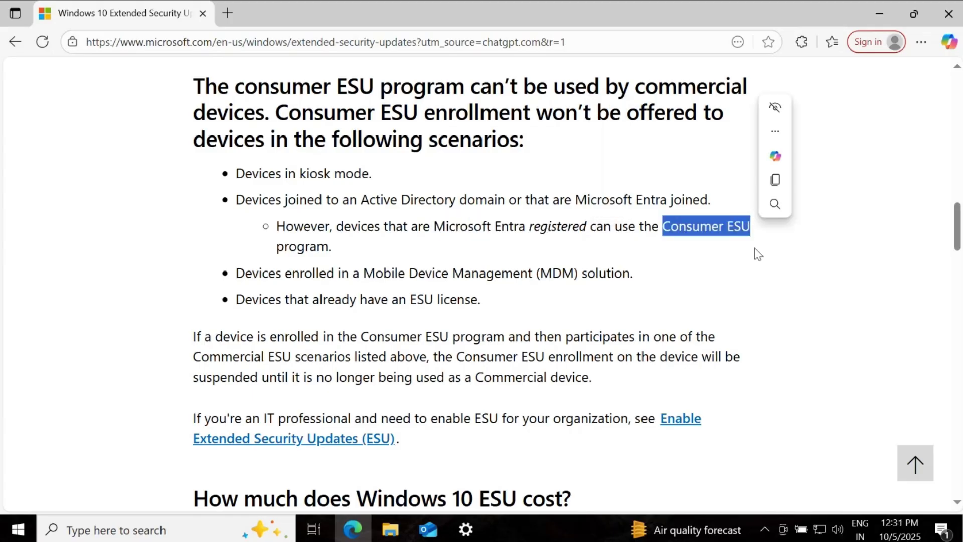
scroll(756, 248, down, 1)
drag(260, 199, 634, 196)
triple_click(552, 234)
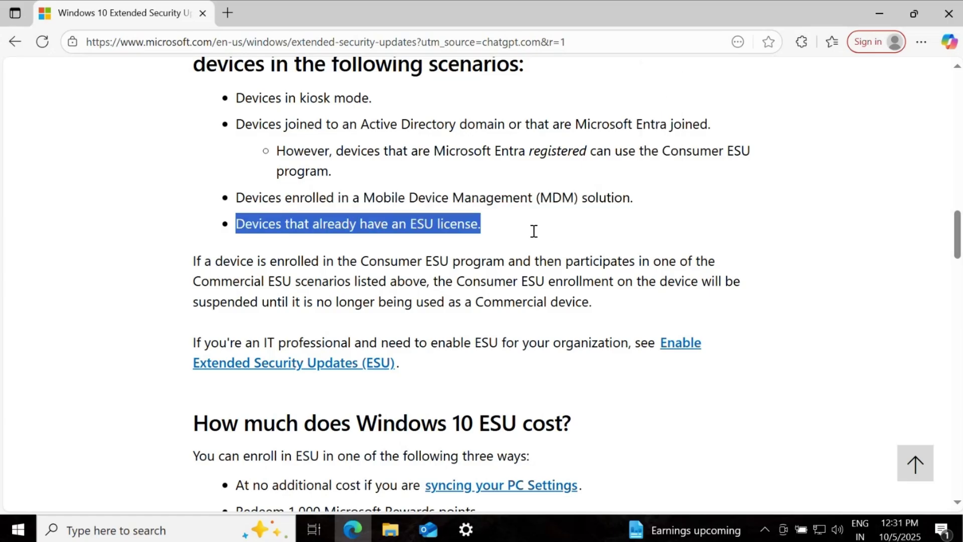
click(492, 233)
drag(239, 224, 493, 229)
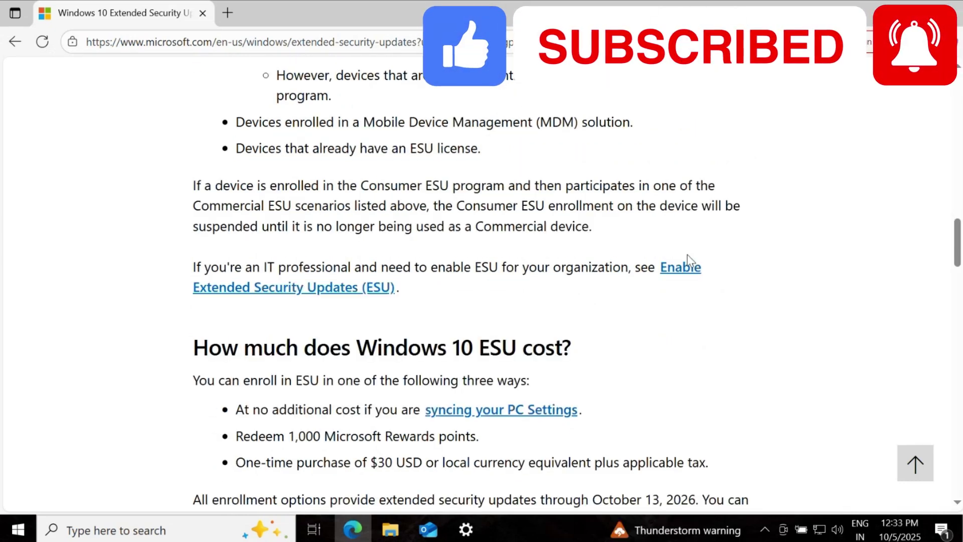
Highlight the syncing, Microsoft Rewards and $30 cost options, then reach 'How to get Windows 10 ESU'.
scroll(688, 255, down, 3)
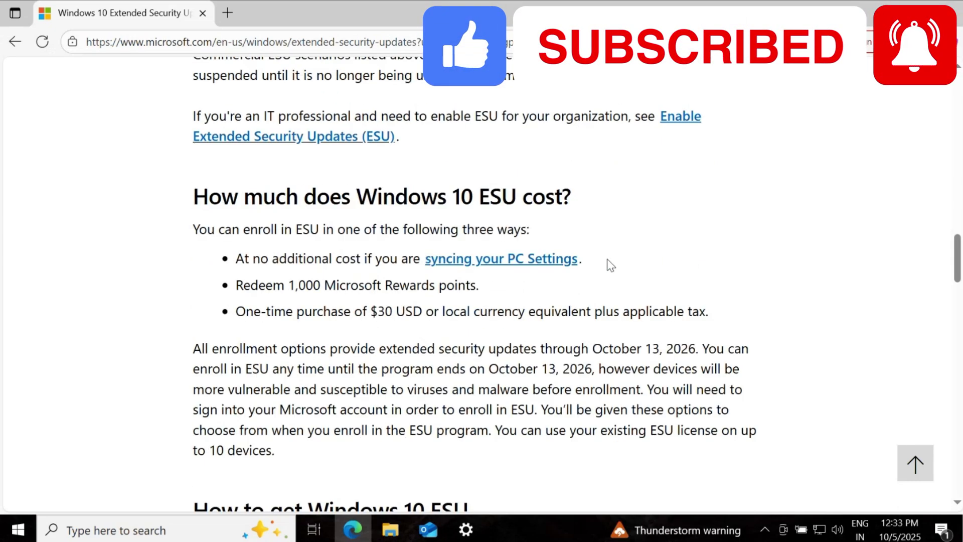
drag(582, 259, 426, 259)
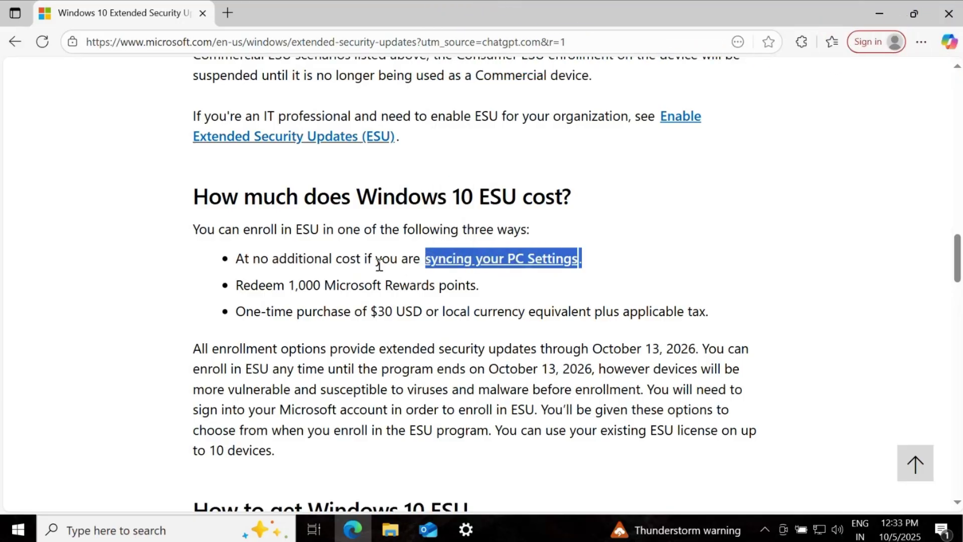
click(361, 262)
drag(360, 263, 271, 260)
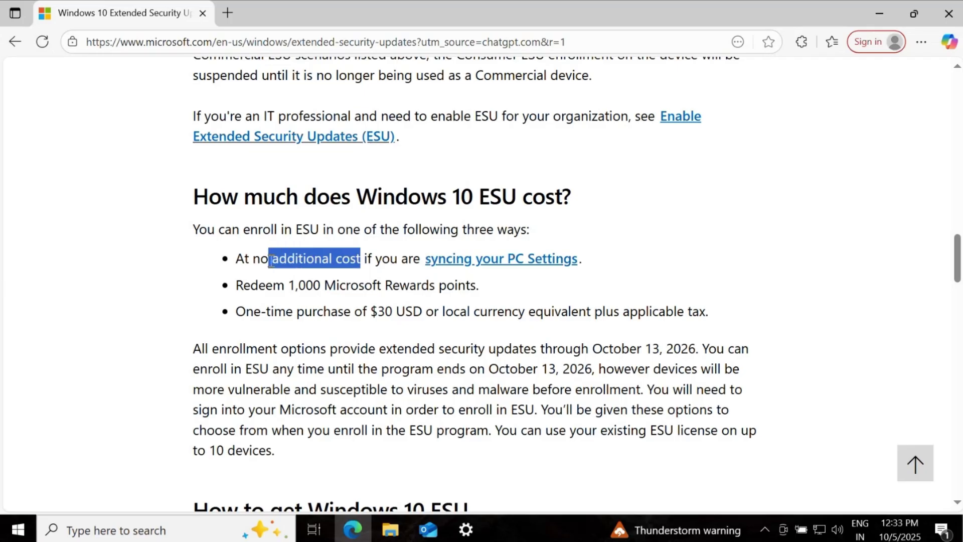
drag(484, 286, 303, 284)
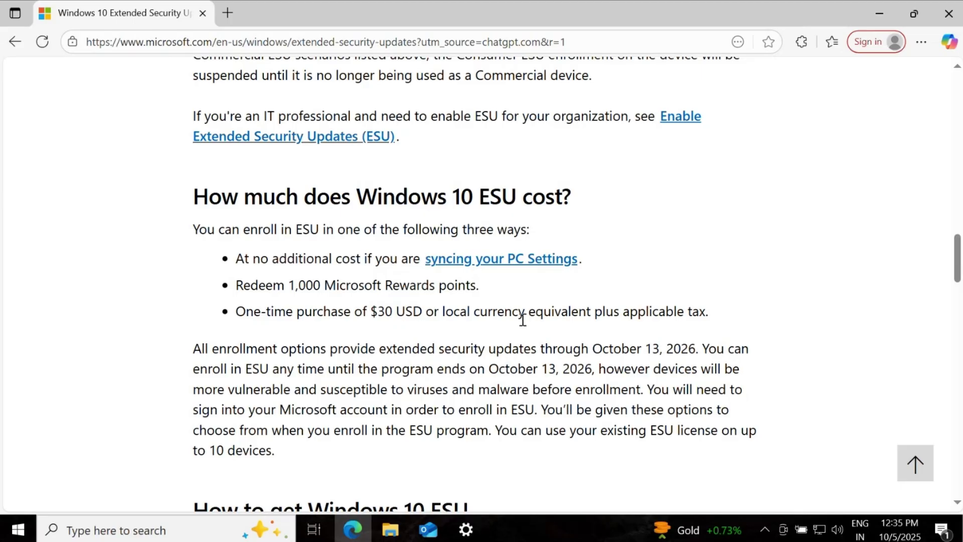
drag(712, 319, 377, 313)
click(489, 340)
scroll(495, 340, down, 4)
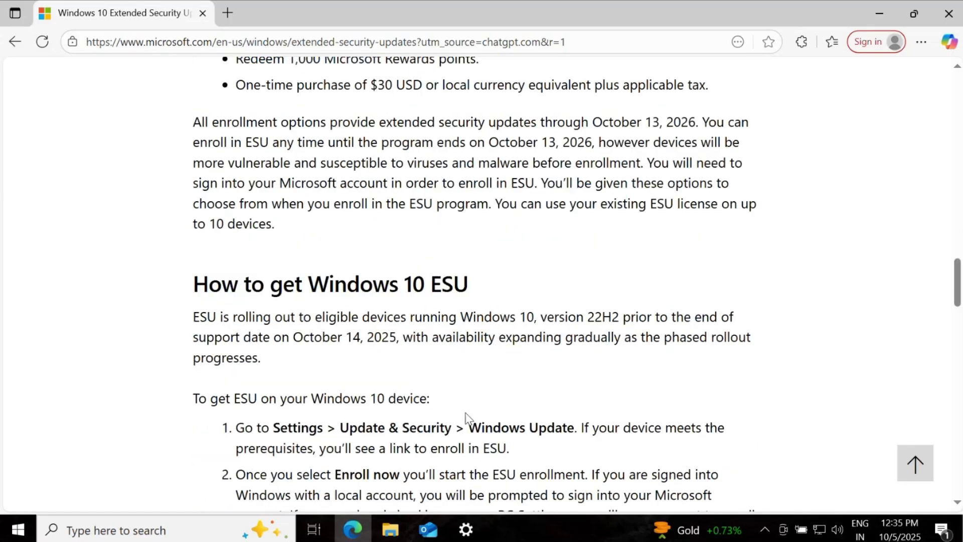
From Windows Update, choose Enroll now and continue past the ESU introduction to account sign-in.
click(467, 531)
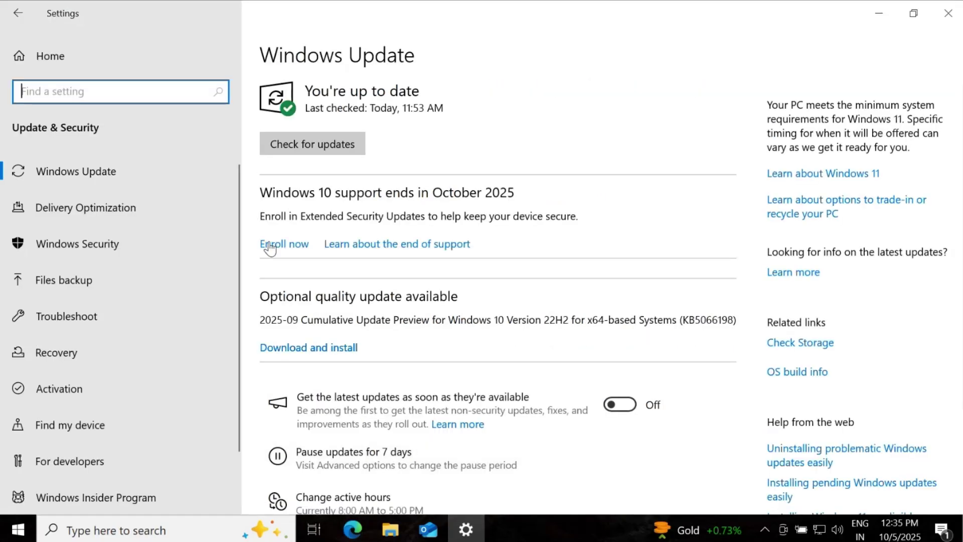
click(286, 246)
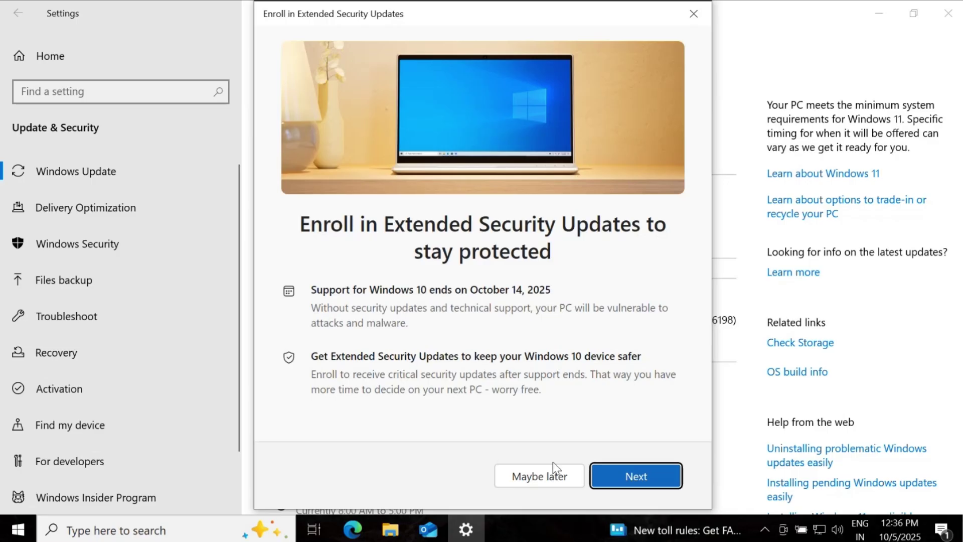
click(620, 484)
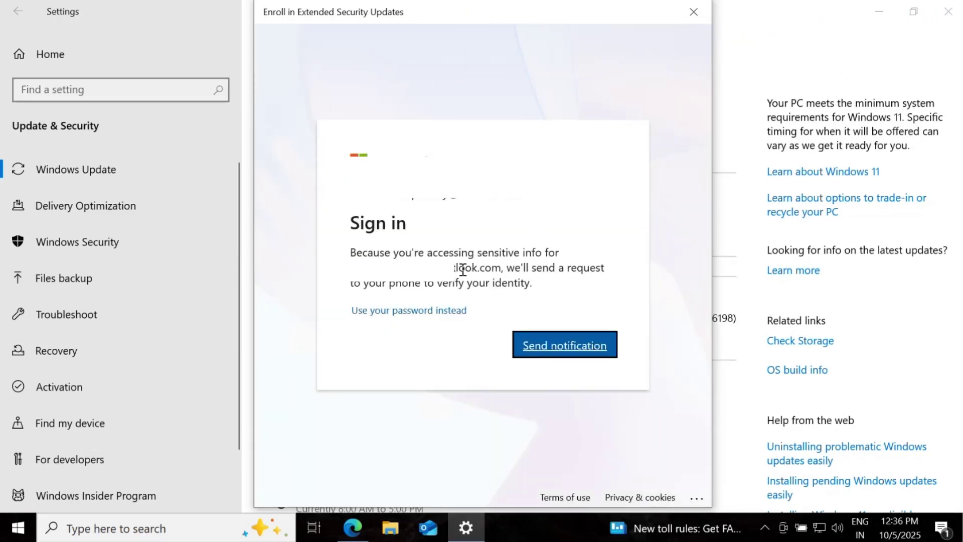
Sign in to the Microsoft account with its password instead of phone verification.
click(421, 311)
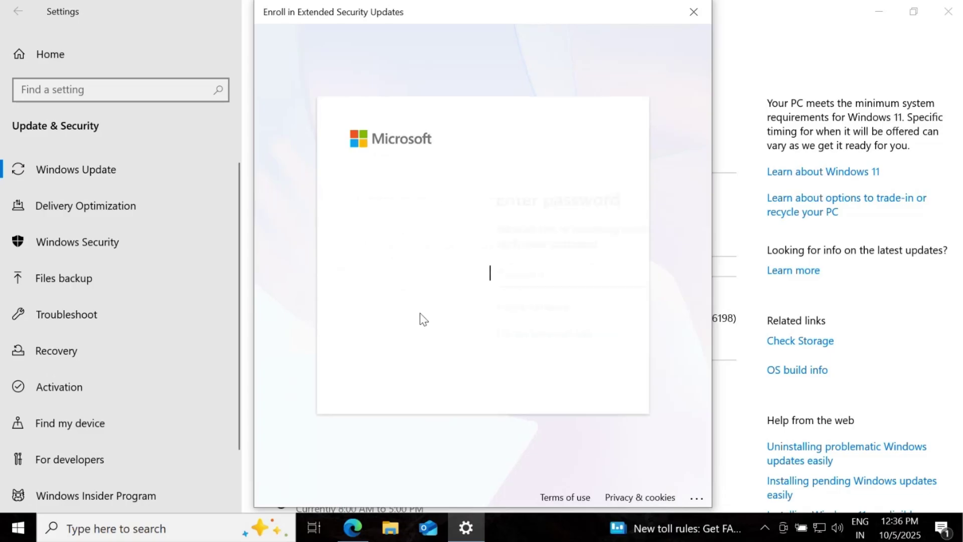
click(420, 287)
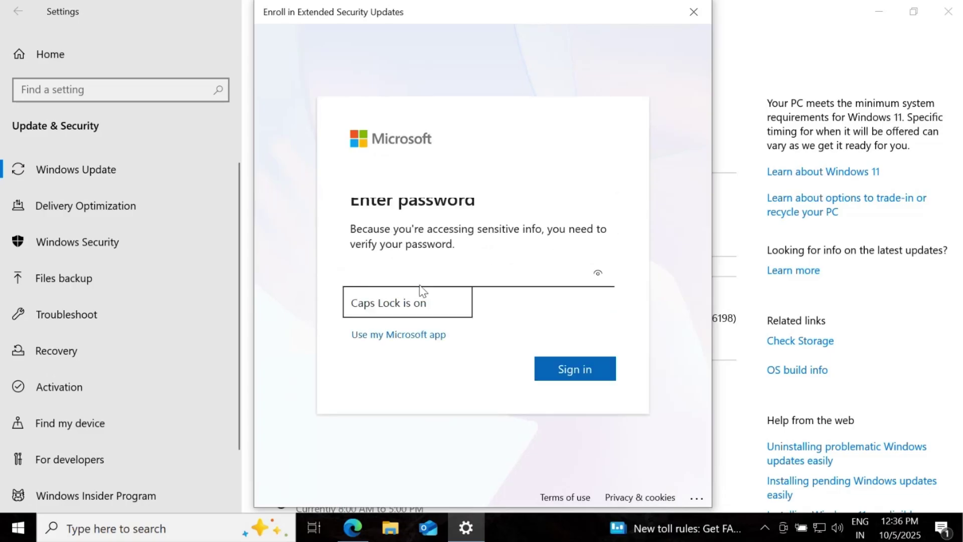
text(******)
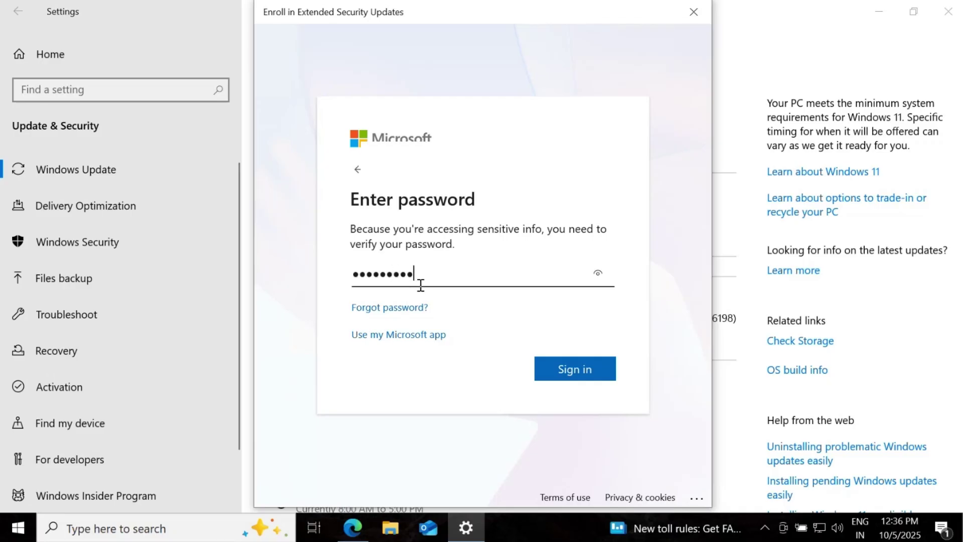
text(*********)
click(582, 366)
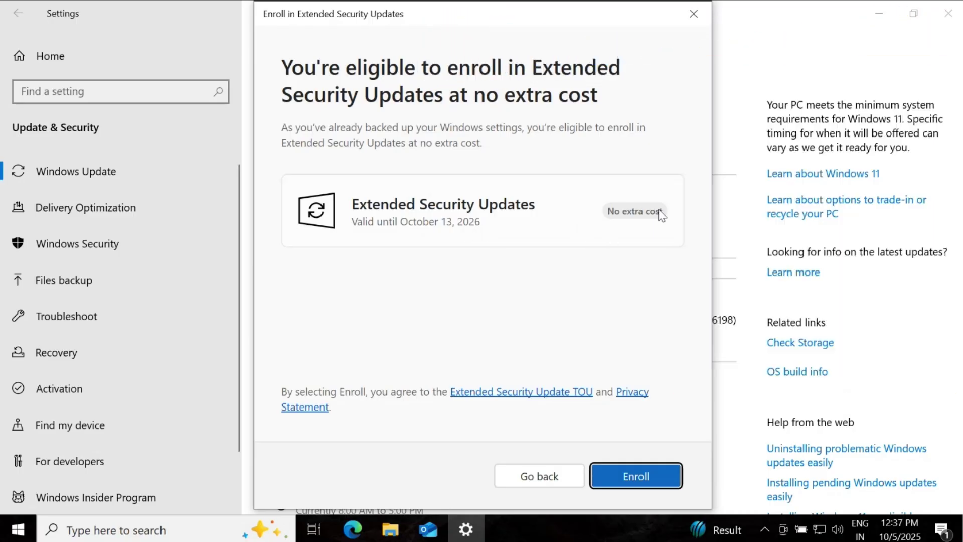
Confirm ESU enrollment through October 13, 2026, and return to the Windows Update page.
click(628, 475)
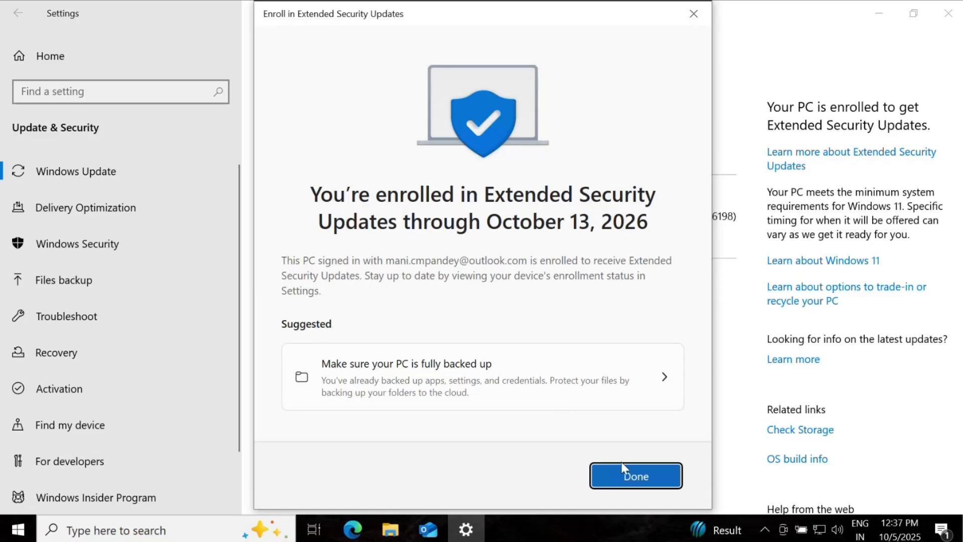
click(617, 483)
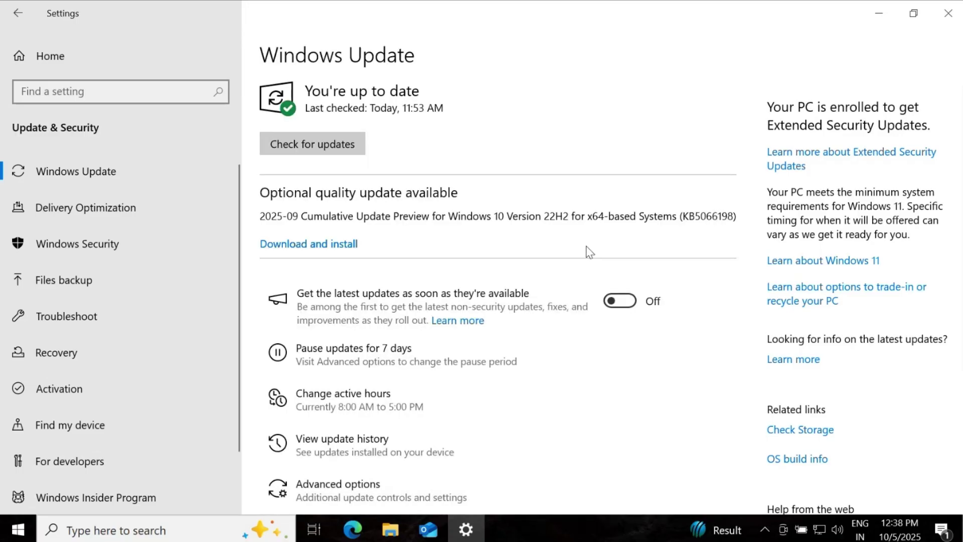